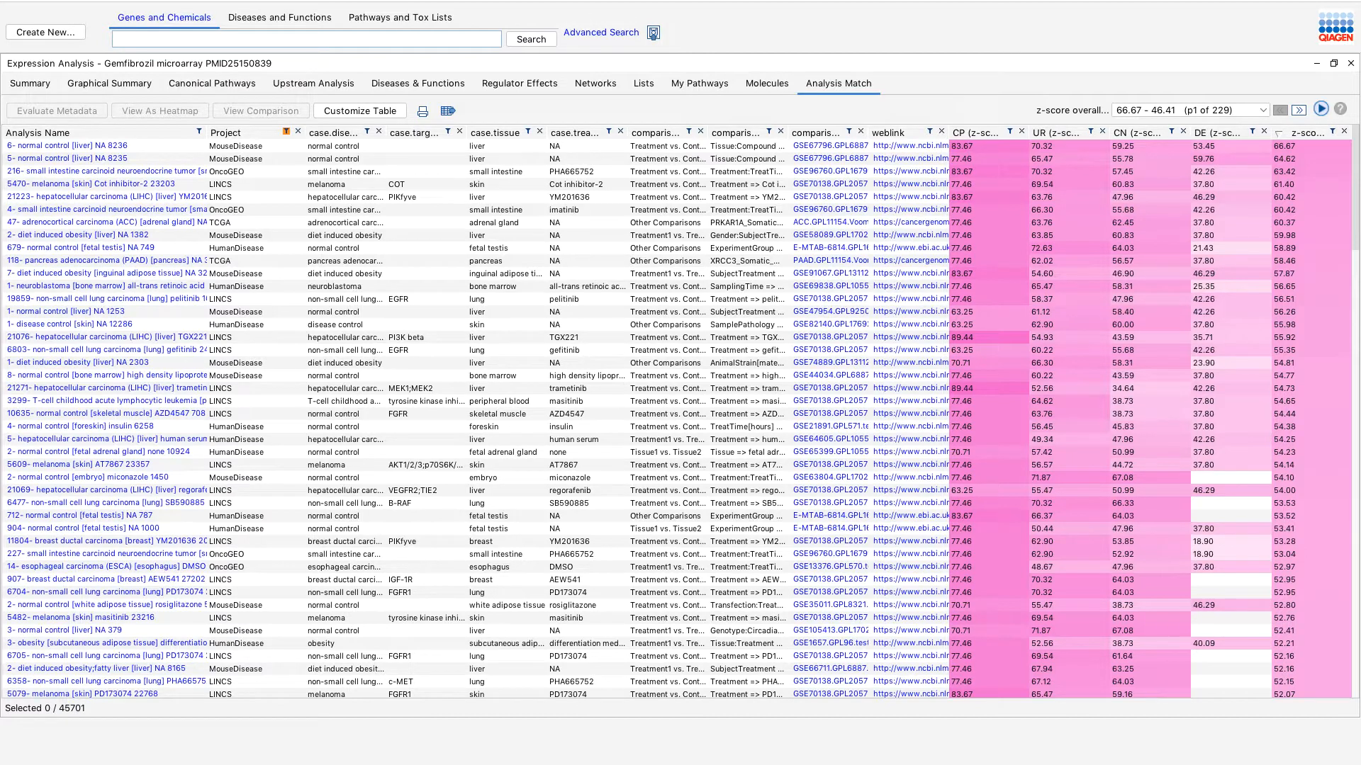
- Review the Project filter's library selection under OmicSoft, leave it as is, and look over the other Analysis Match columns
{"action": "left_click", "coordinate": [285, 131]}
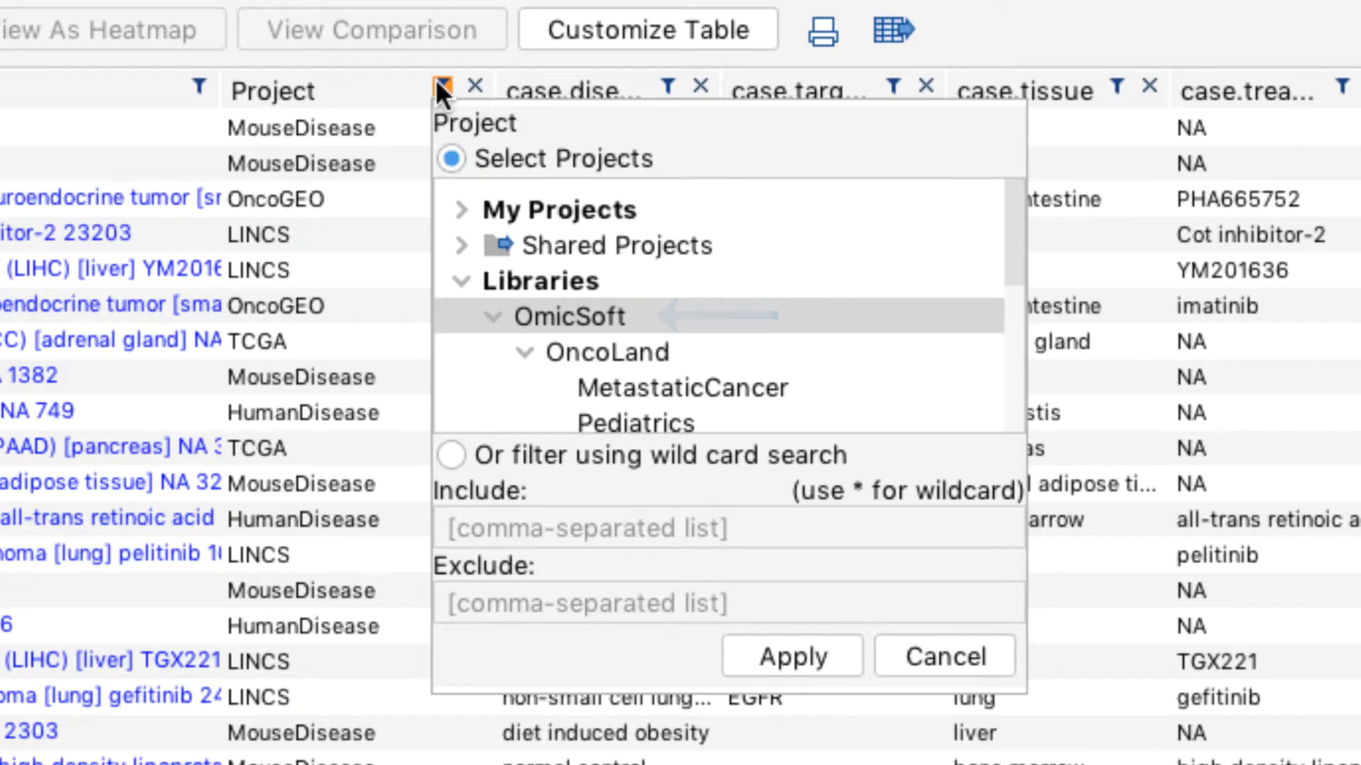
{"action": "left_click", "coordinate": [436, 81]}
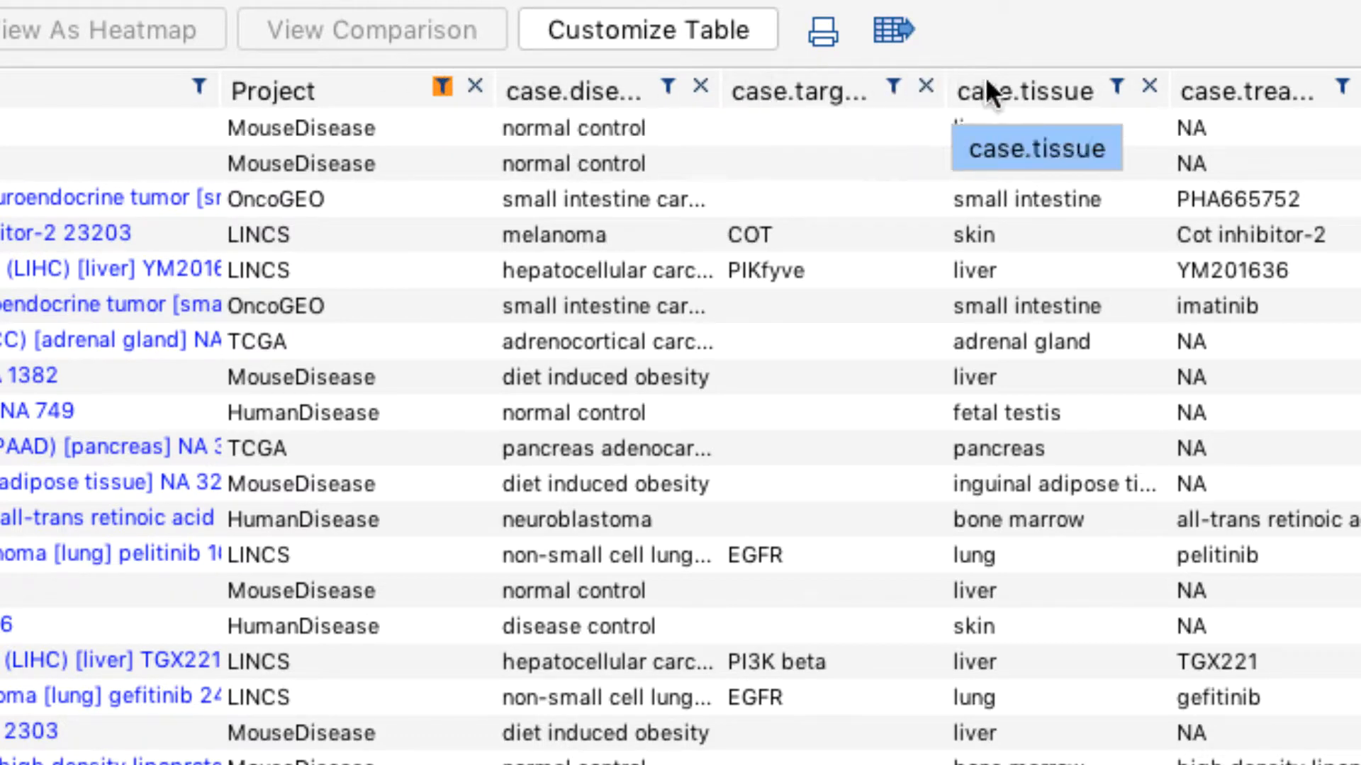
{"action": "scroll", "coordinate": [986, 82], "scroll_direction": "right", "scroll_amount": 10}
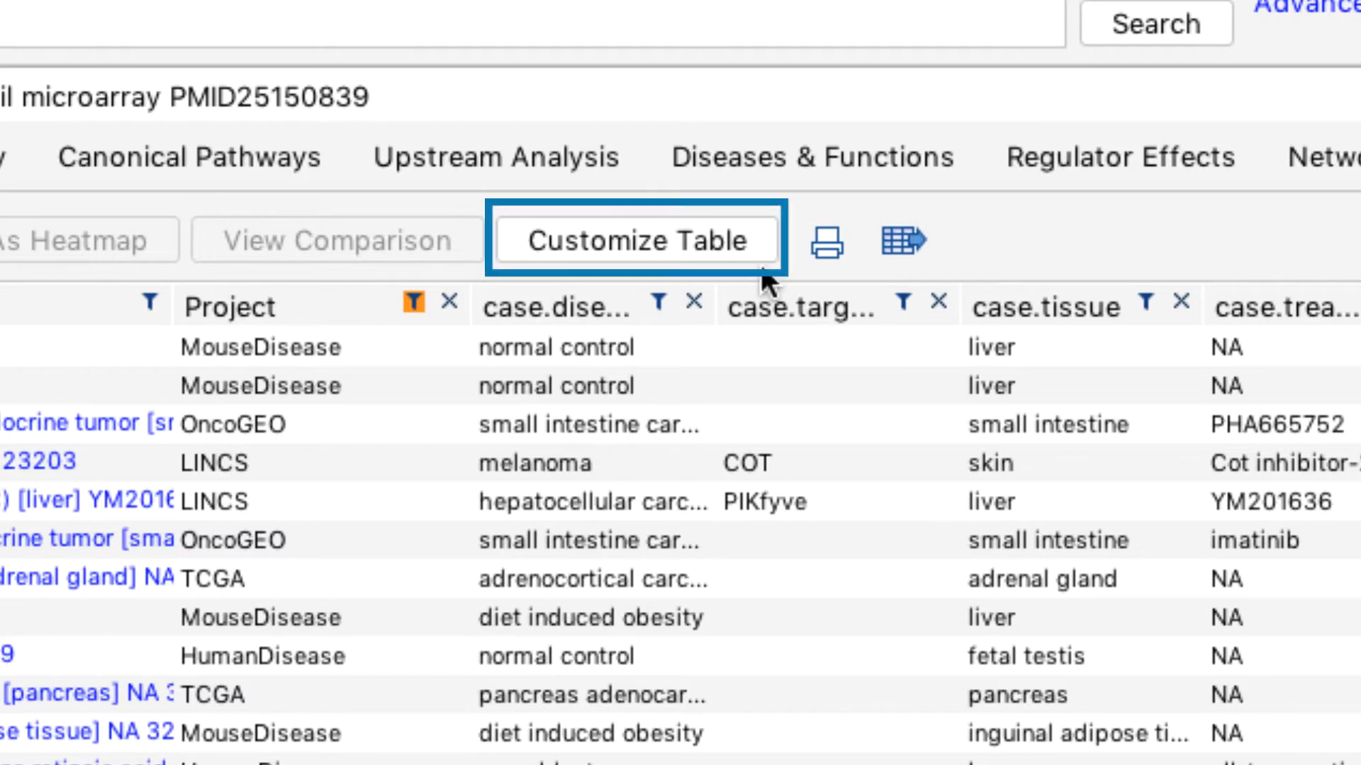
- Review the metadata columns available for the Analysis Match table and leave the column choice unchanged
{"action": "left_click", "coordinate": [755, 240]}
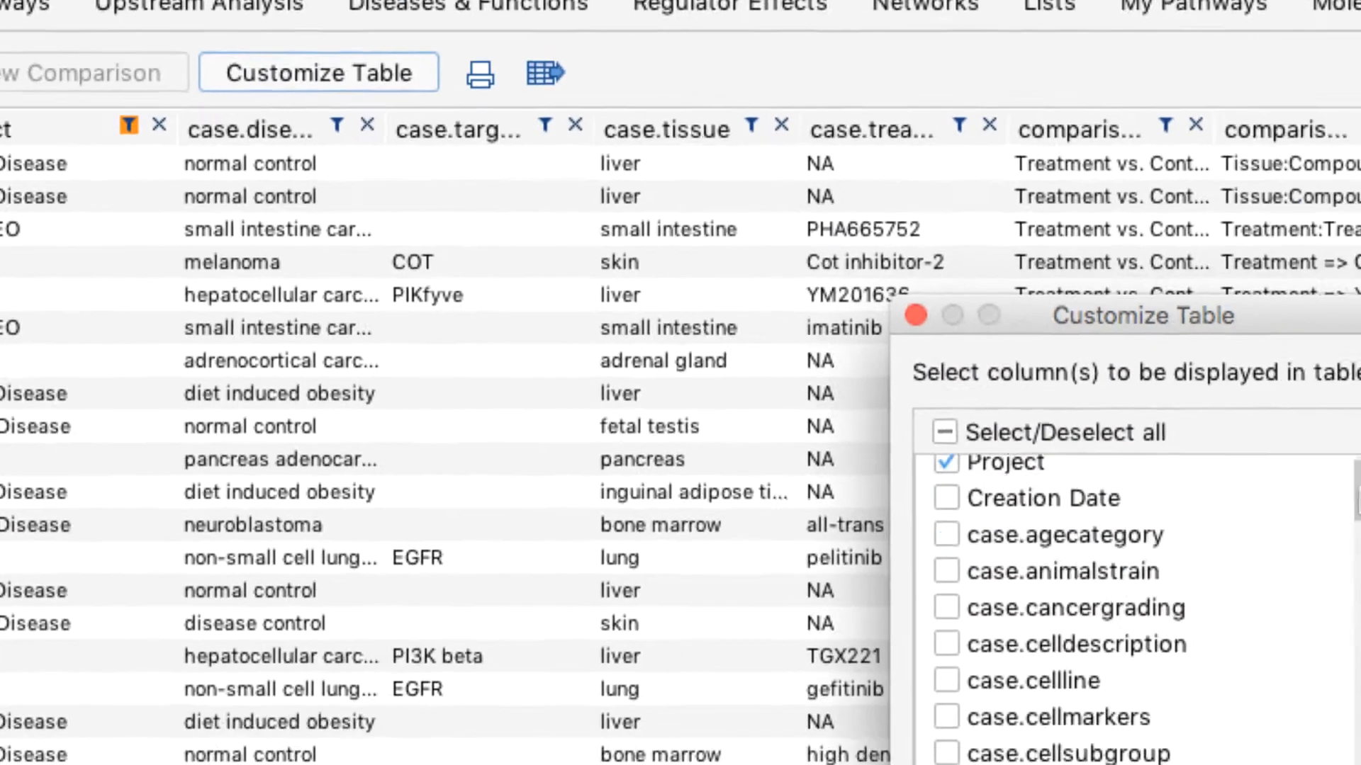
{"action": "scroll", "coordinate": [857, 257], "scroll_direction": "down", "scroll_amount": 5}
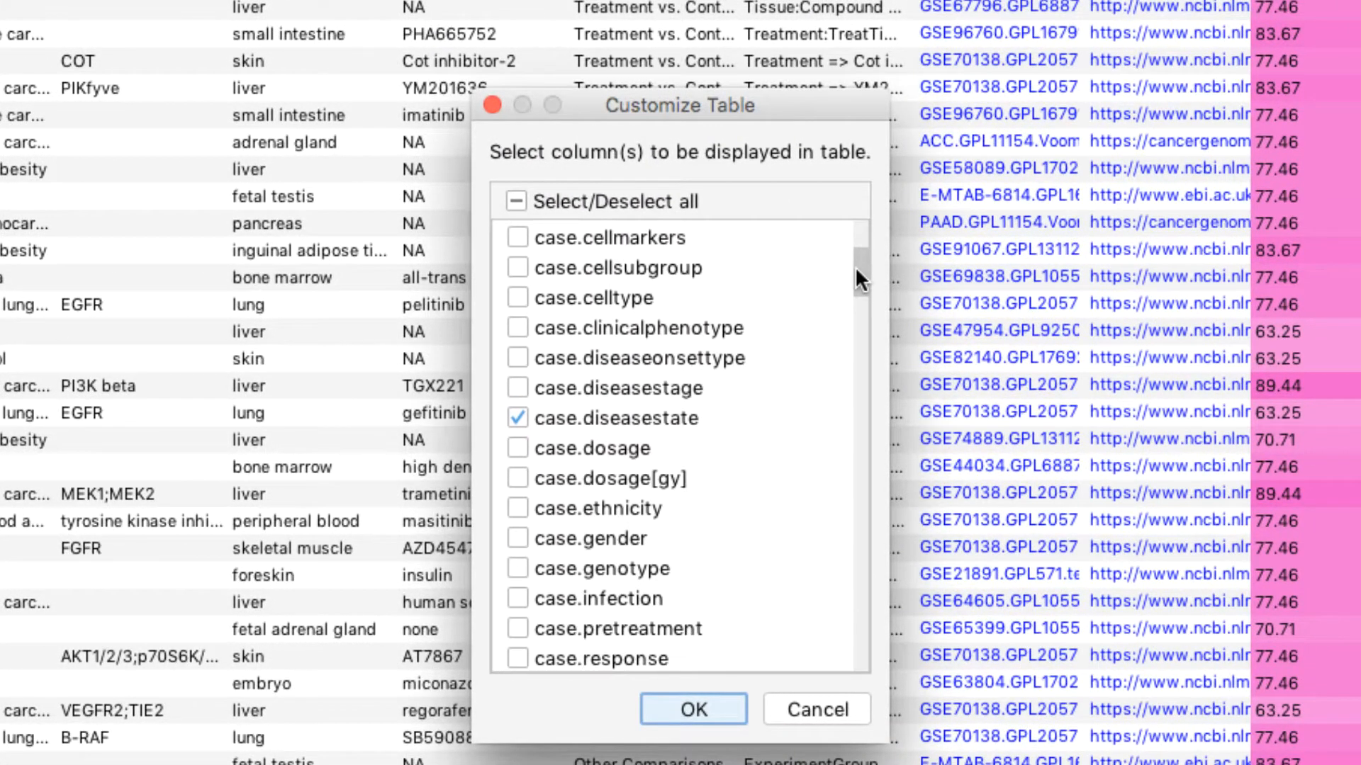
{"action": "left_click_drag", "start_coordinate": [855, 266], "coordinate": [854, 226]}
{"action": "left_click", "coordinate": [823, 704]}
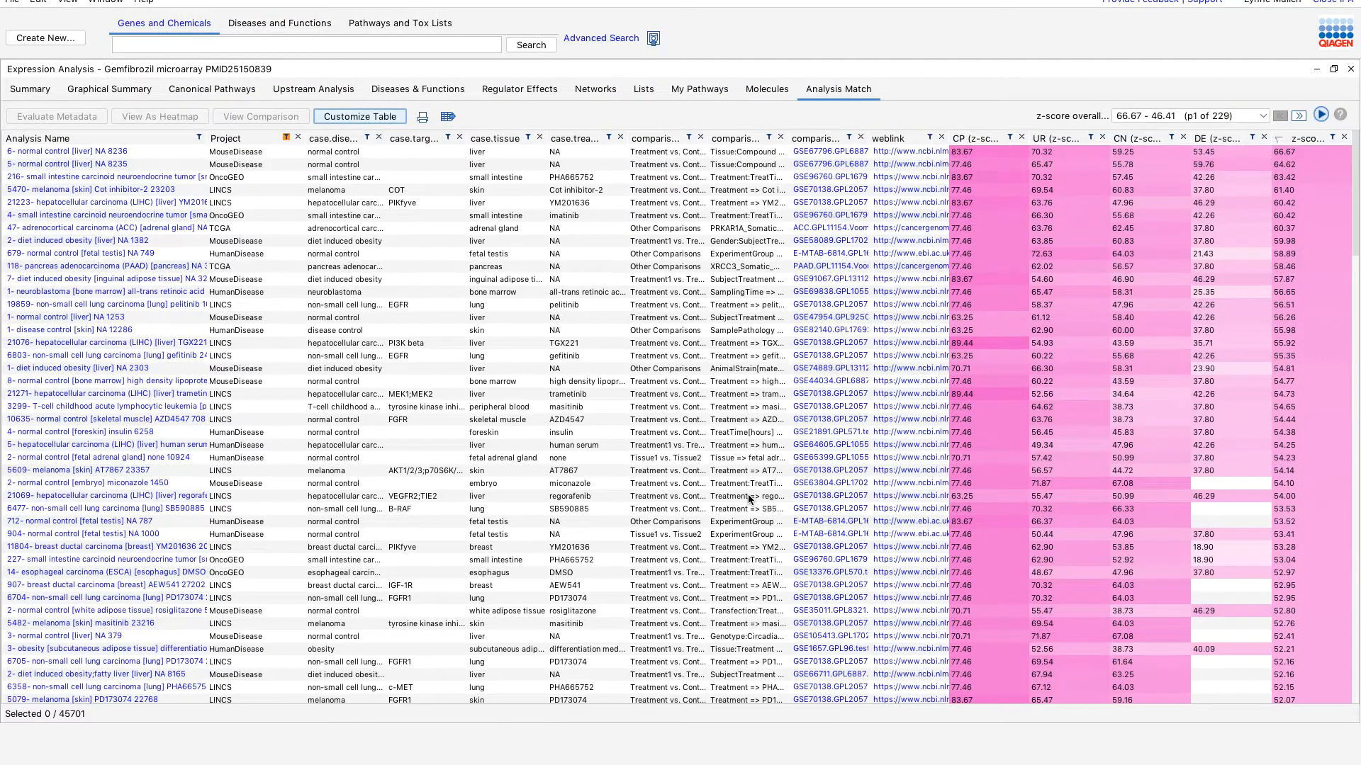
- Evaluate the metadata of the analyses from "6- normal control [liver] NA 8236" through "1- diet induced obesity [liver] NA 2303"
{"action": "left_click", "coordinate": [186, 153]}
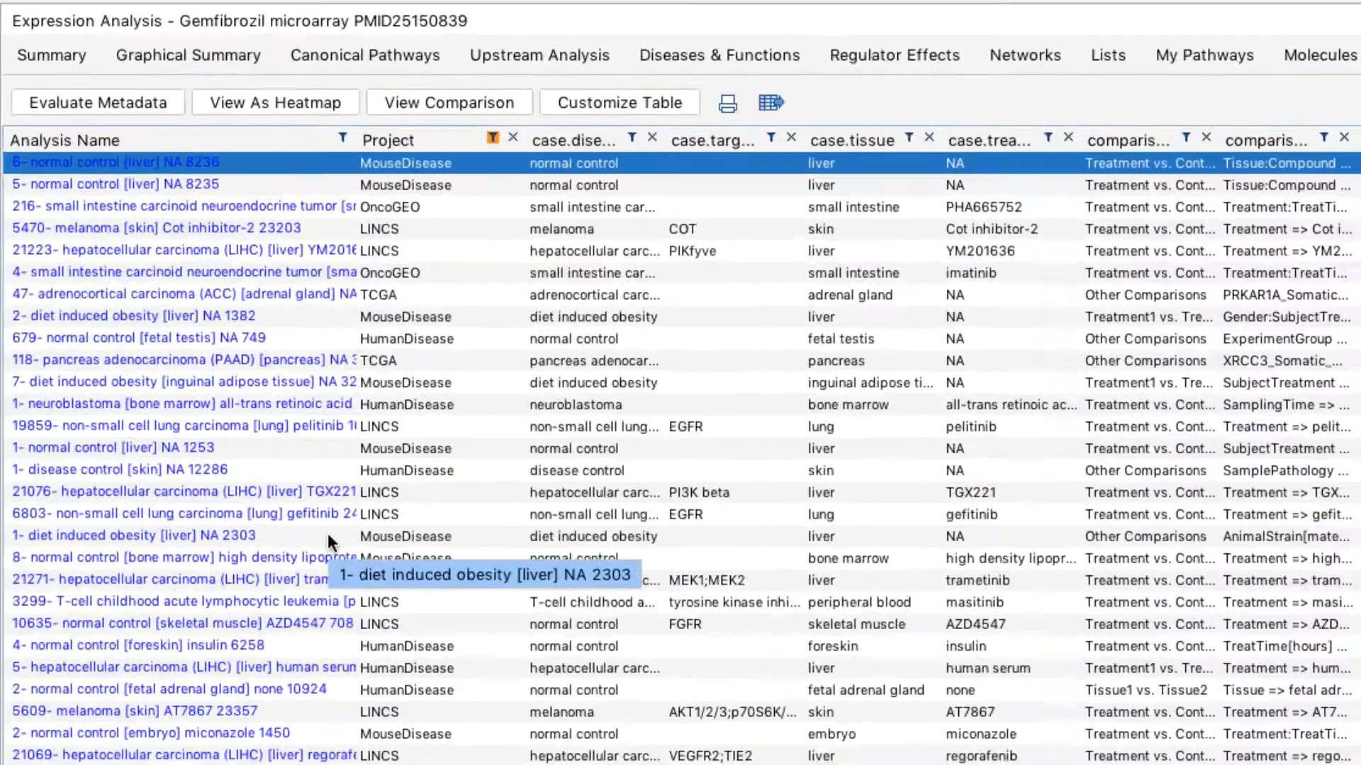
{"action": "left_click", "coordinate": [189, 370], "text": "shift"}
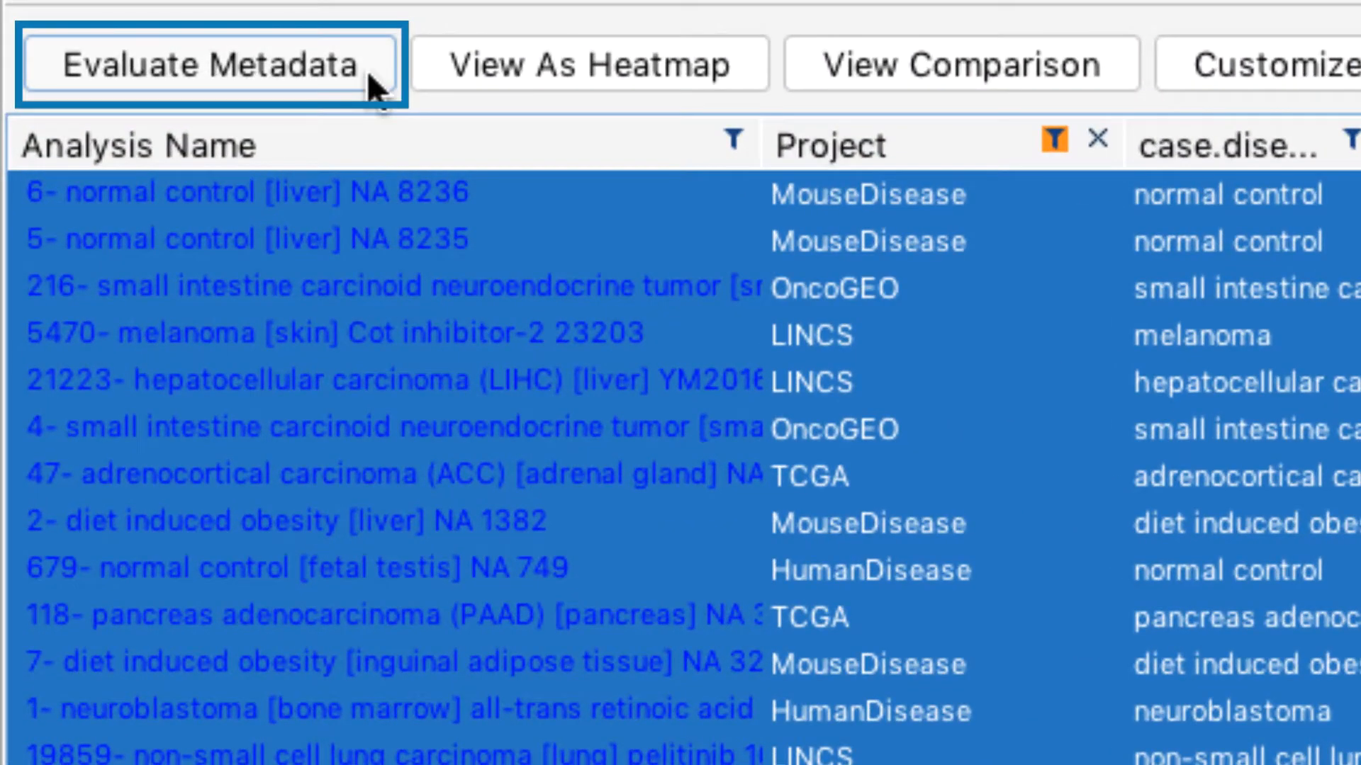
{"action": "left_click", "coordinate": [357, 73]}
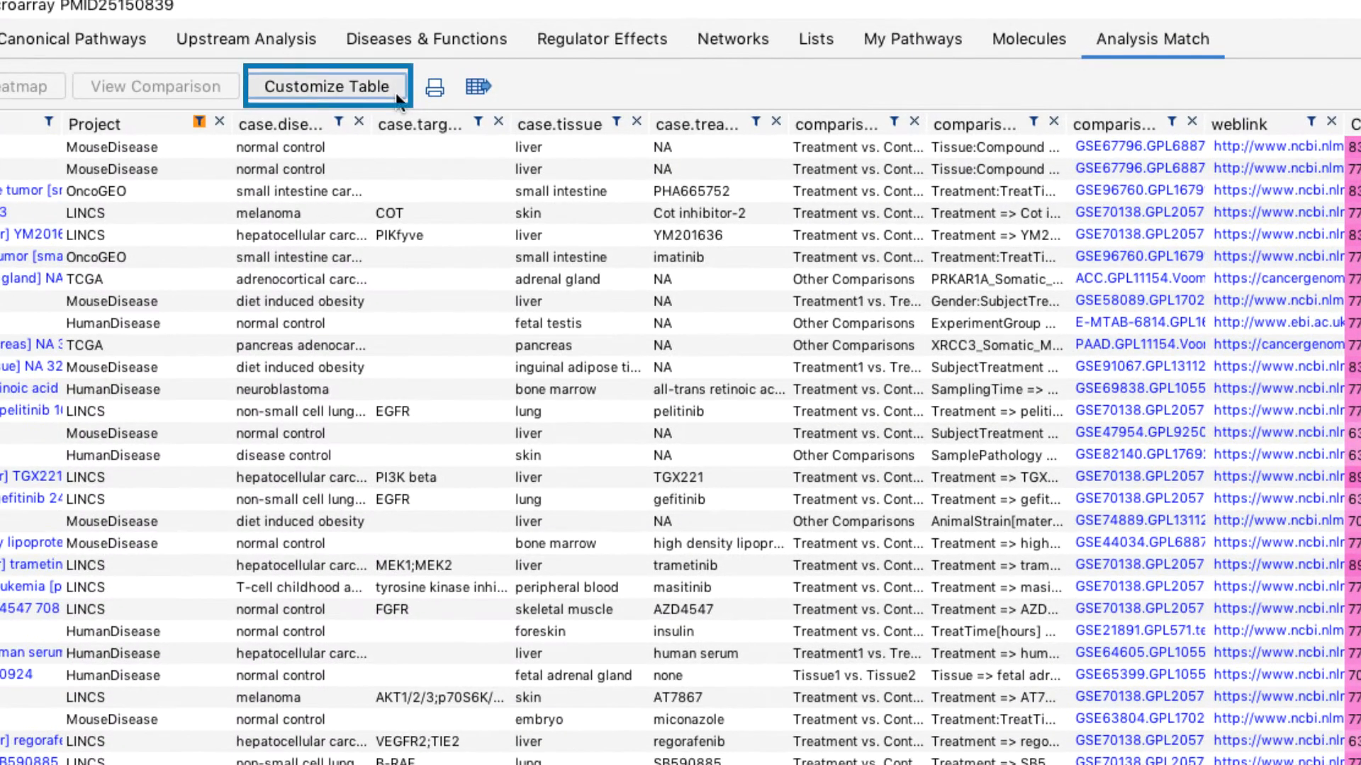
- Check the overlap, raw z-score and z-score columns available for the match table and keep the current selection
{"action": "left_click", "coordinate": [397, 92]}
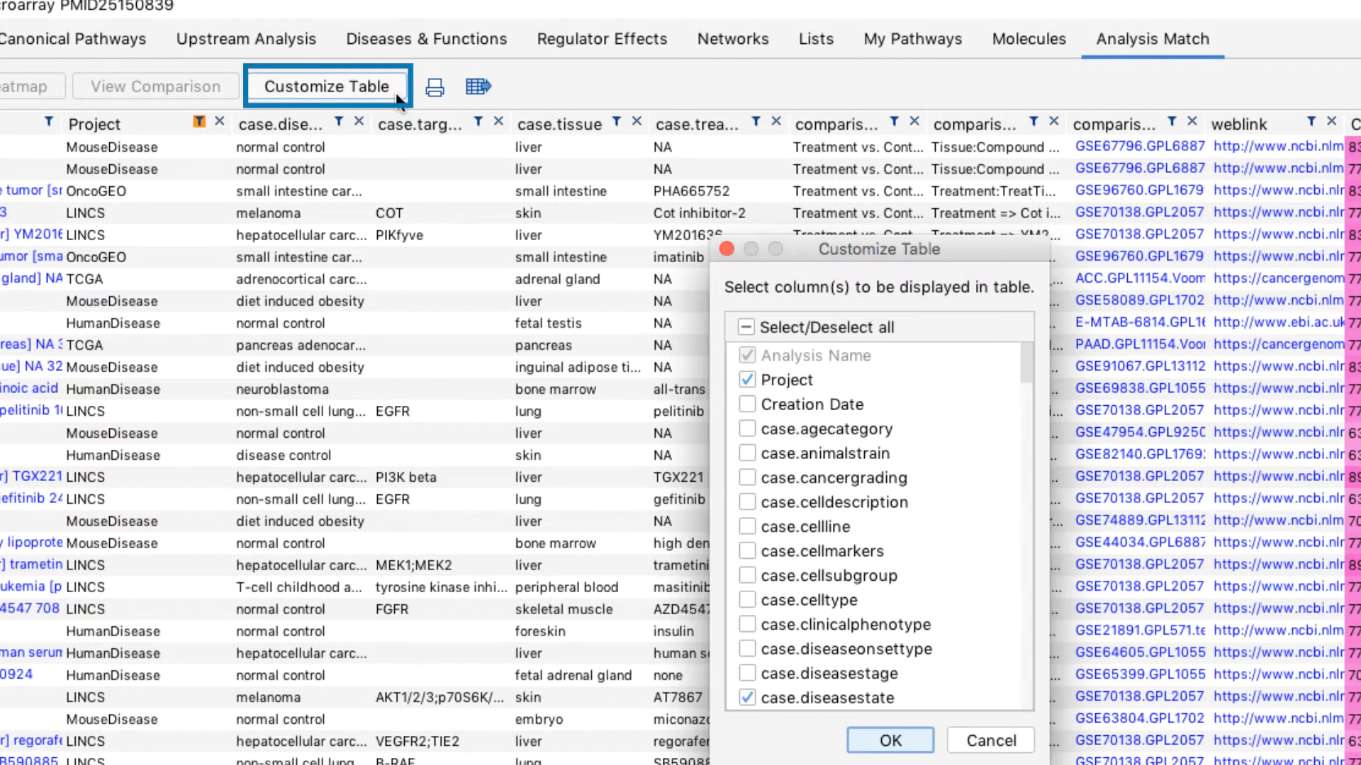
{"action": "scroll", "coordinate": [1014, 553], "scroll_direction": "down", "scroll_amount": 10}
{"action": "scroll", "coordinate": [1006, 658], "scroll_direction": "down", "scroll_amount": 15}
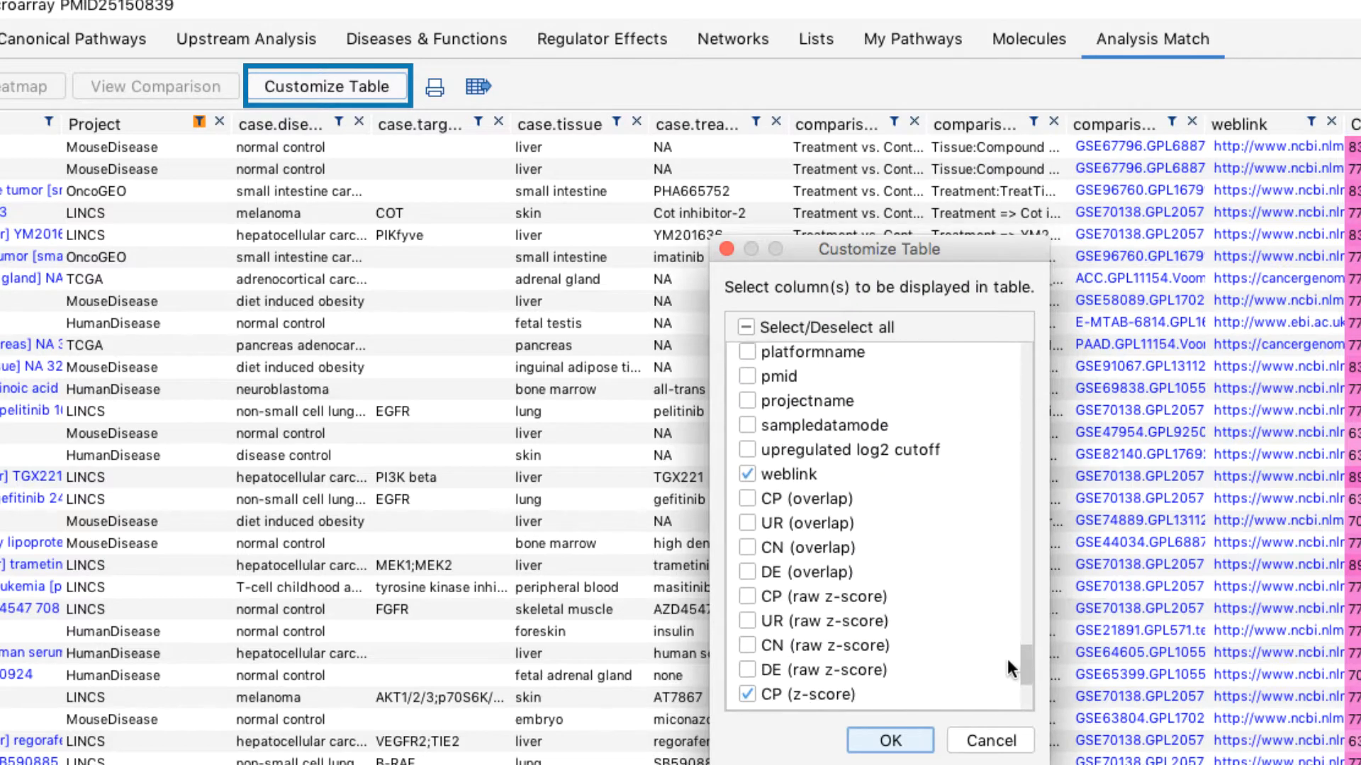
{"action": "left_click", "coordinate": [920, 740]}
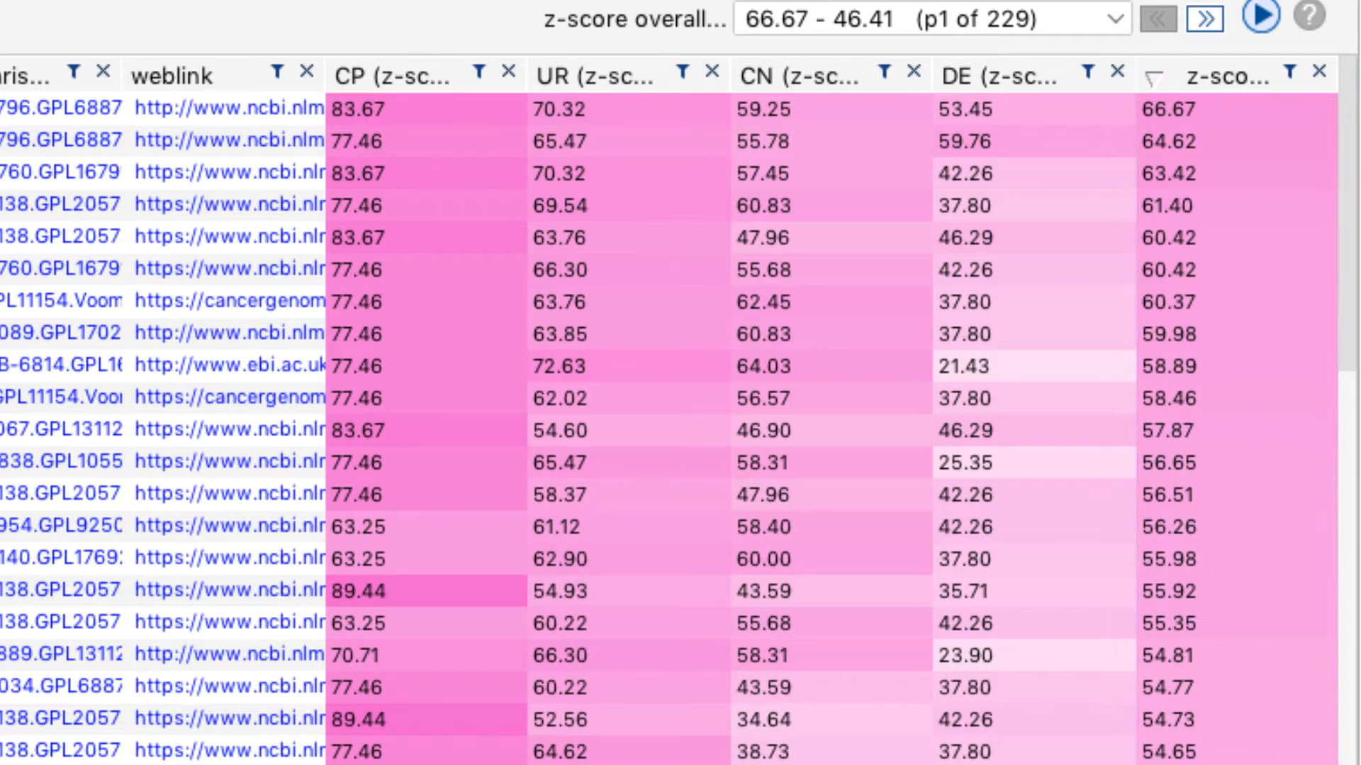
- Filter the matched analyses by a z-score overall score with an absolute value of 54
{"action": "left_click", "coordinate": [1289, 71]}
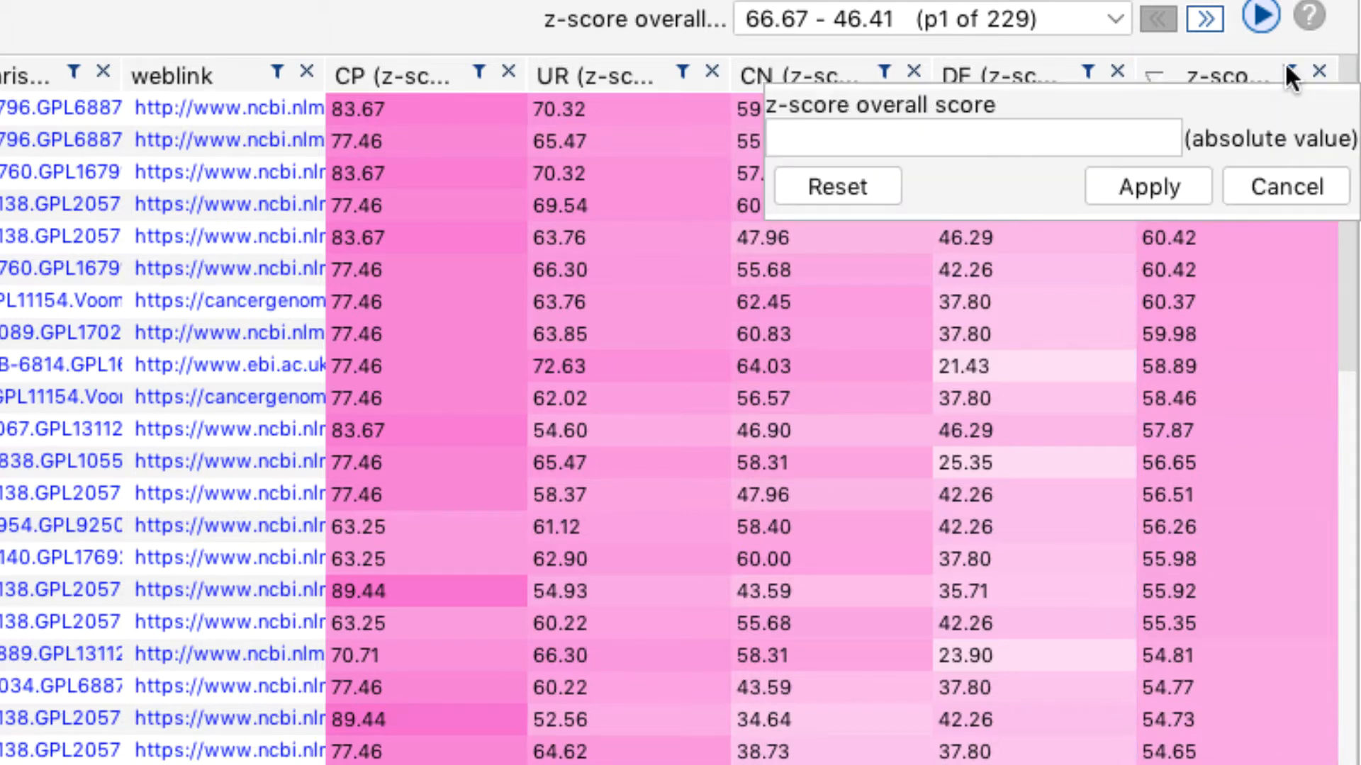
{"action": "left_click", "coordinate": [1038, 143]}
{"action": "type", "text": "54"}
{"action": "left_click", "coordinate": [1149, 187]}
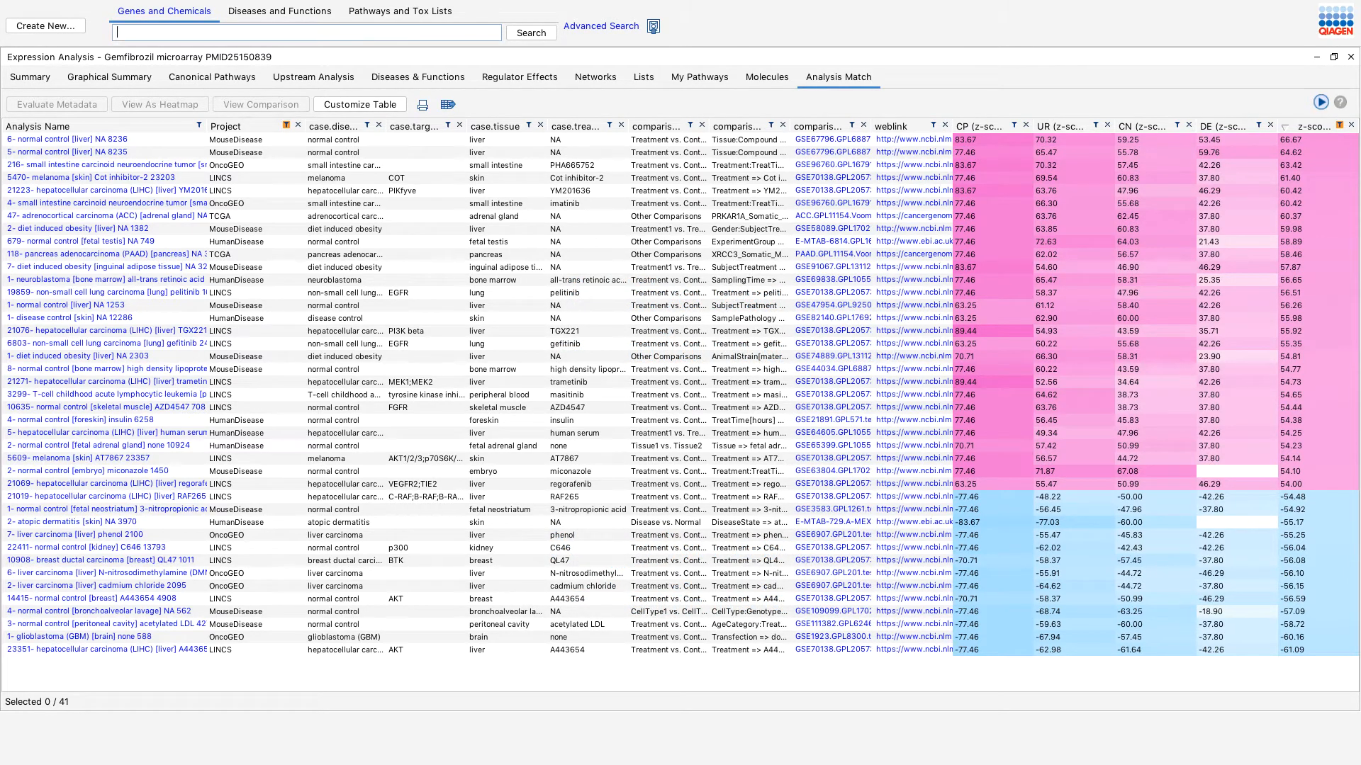
- Display all the filtered analyses as a heatmap and cluster its columns
{"action": "left_click", "coordinate": [172, 141]}
{"action": "left_click", "coordinate": [236, 650], "text": "shift"}
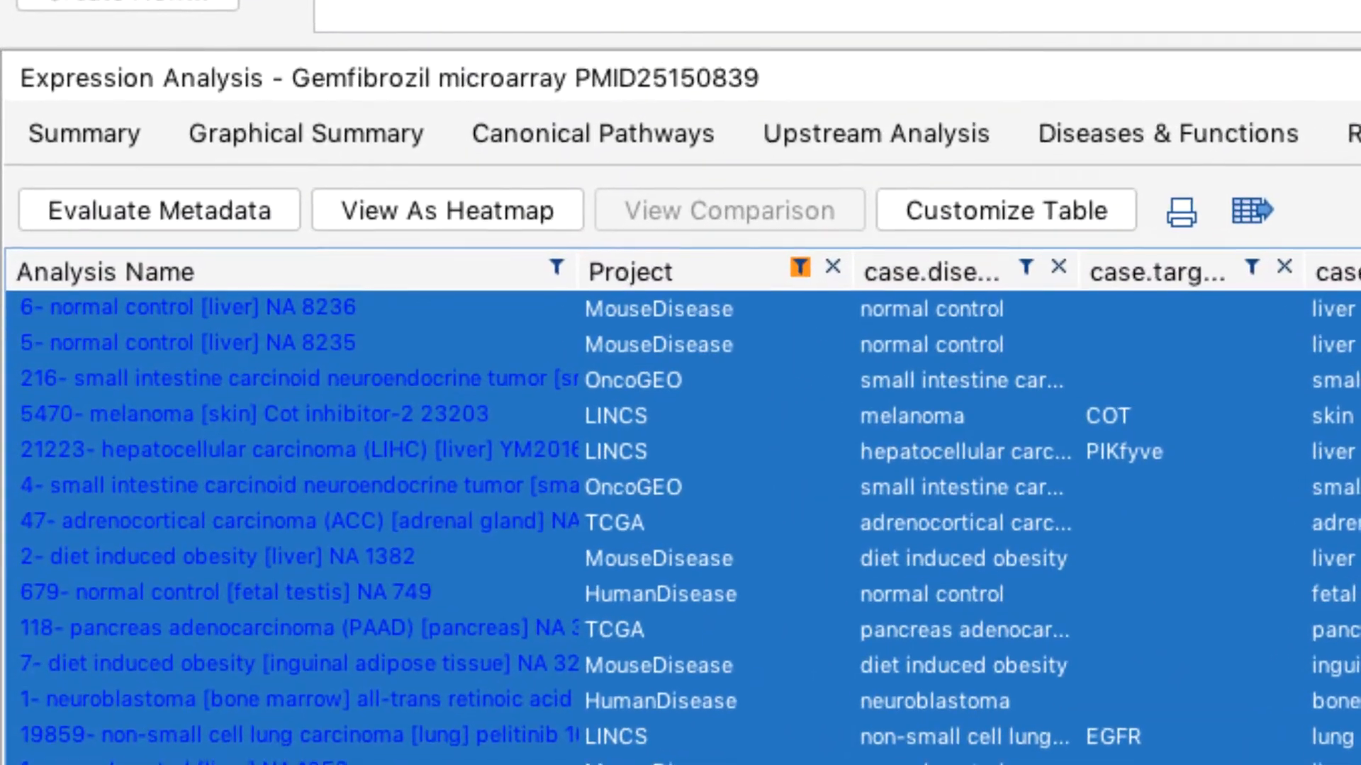
{"action": "left_click", "coordinate": [574, 220]}
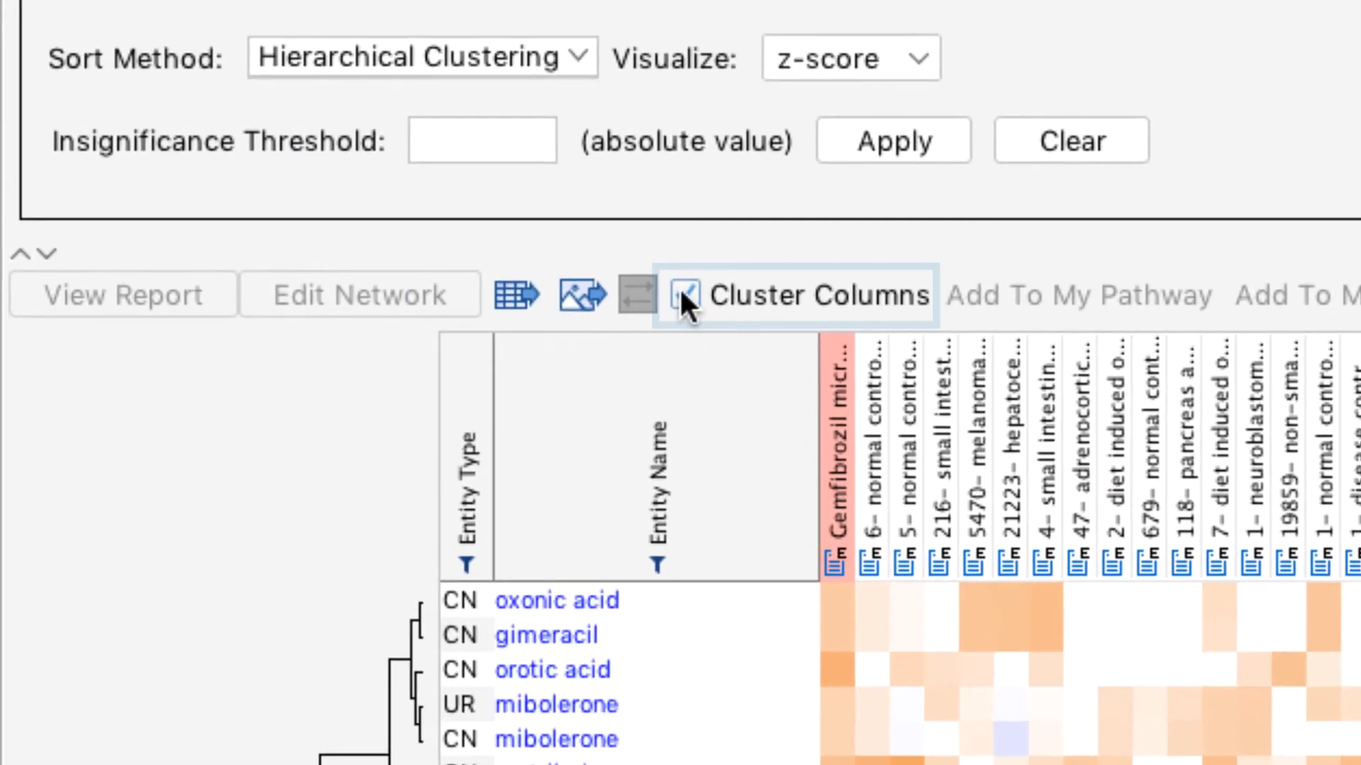
{"action": "left_click", "coordinate": [682, 292]}
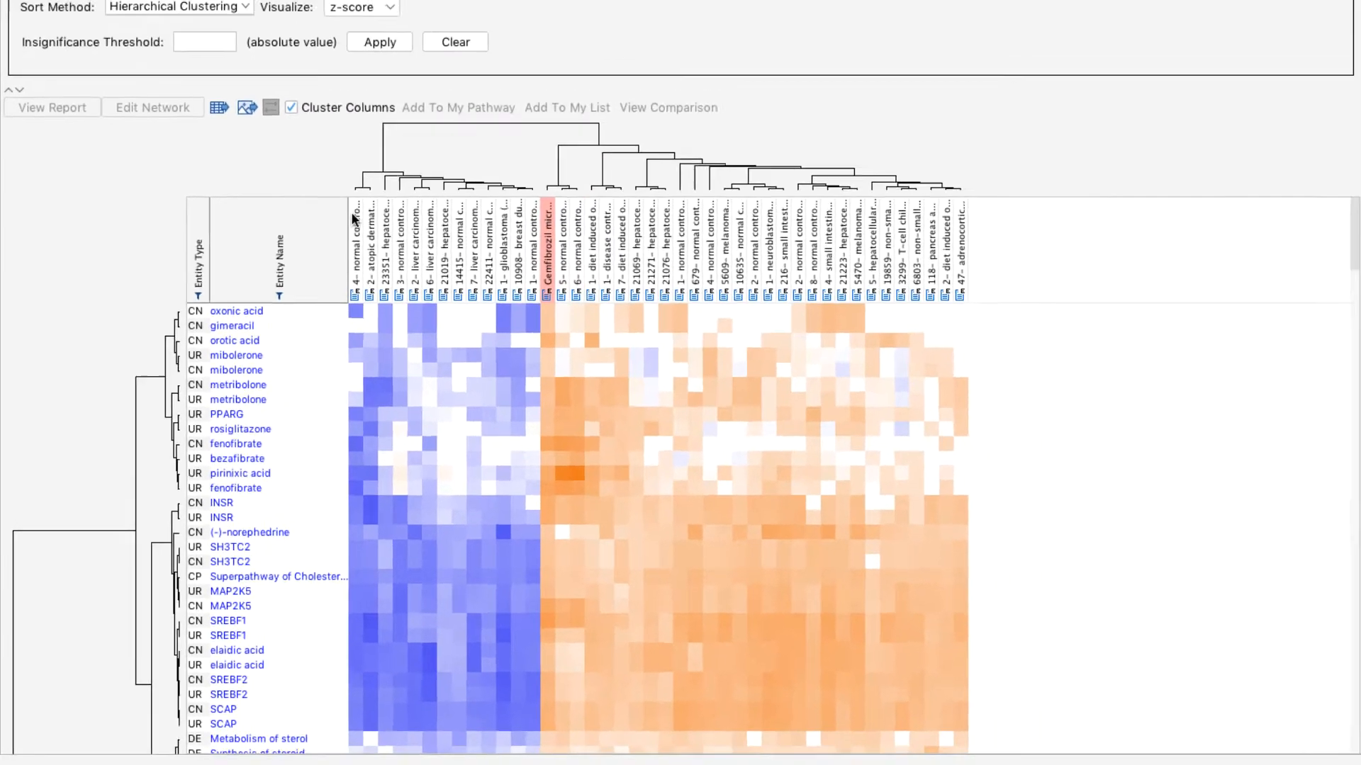
- Compare the first three clustered heatmap analyses with the Gemfibrozil analysis and the two normal control analyses (5 and 6) beside it
{"action": "left_click", "coordinate": [415, 152]}
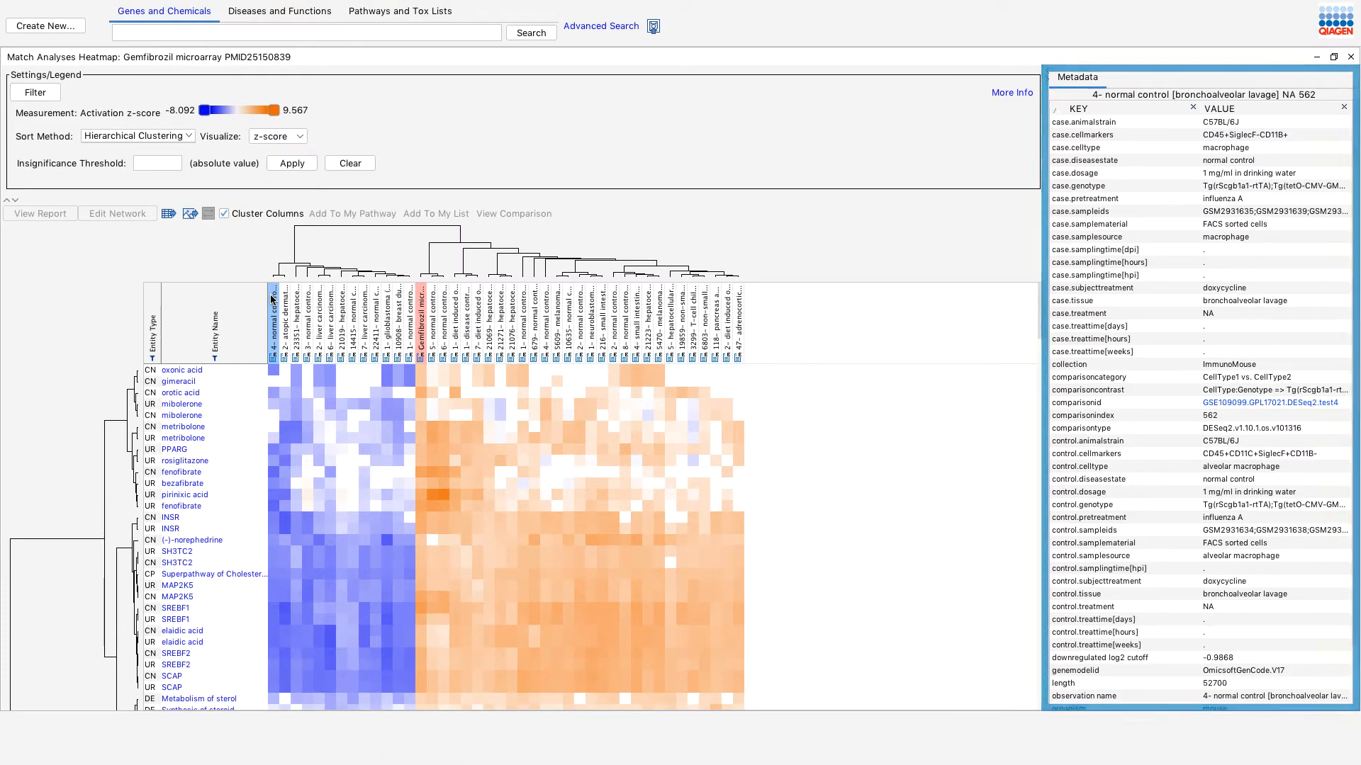
{"action": "left_click", "coordinate": [285, 303], "text": "ctrl"}
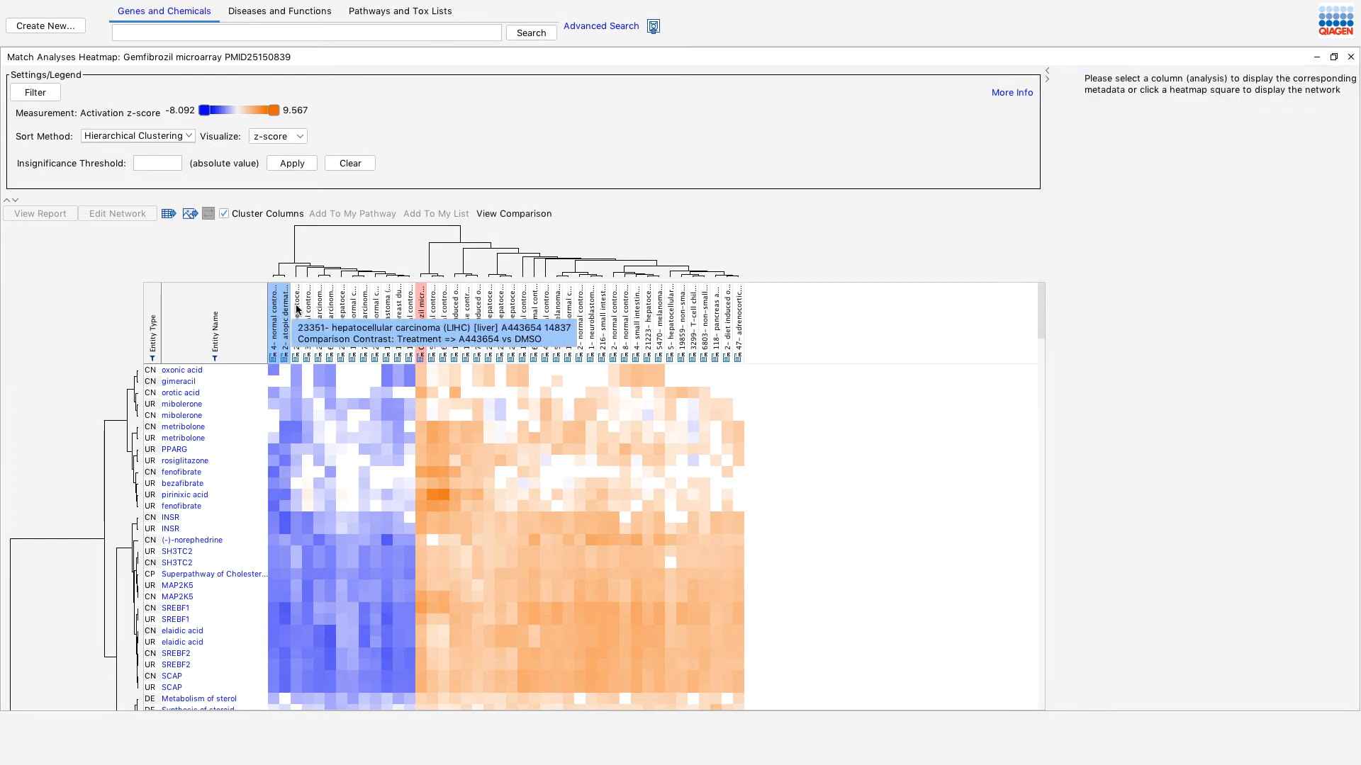
{"action": "left_click", "coordinate": [295, 307], "text": "ctrl"}
{"action": "left_click", "coordinate": [419, 305], "text": "ctrl"}
{"action": "left_click", "coordinate": [431, 312], "text": "ctrl"}
{"action": "left_click", "coordinate": [443, 312], "text": "ctrl"}
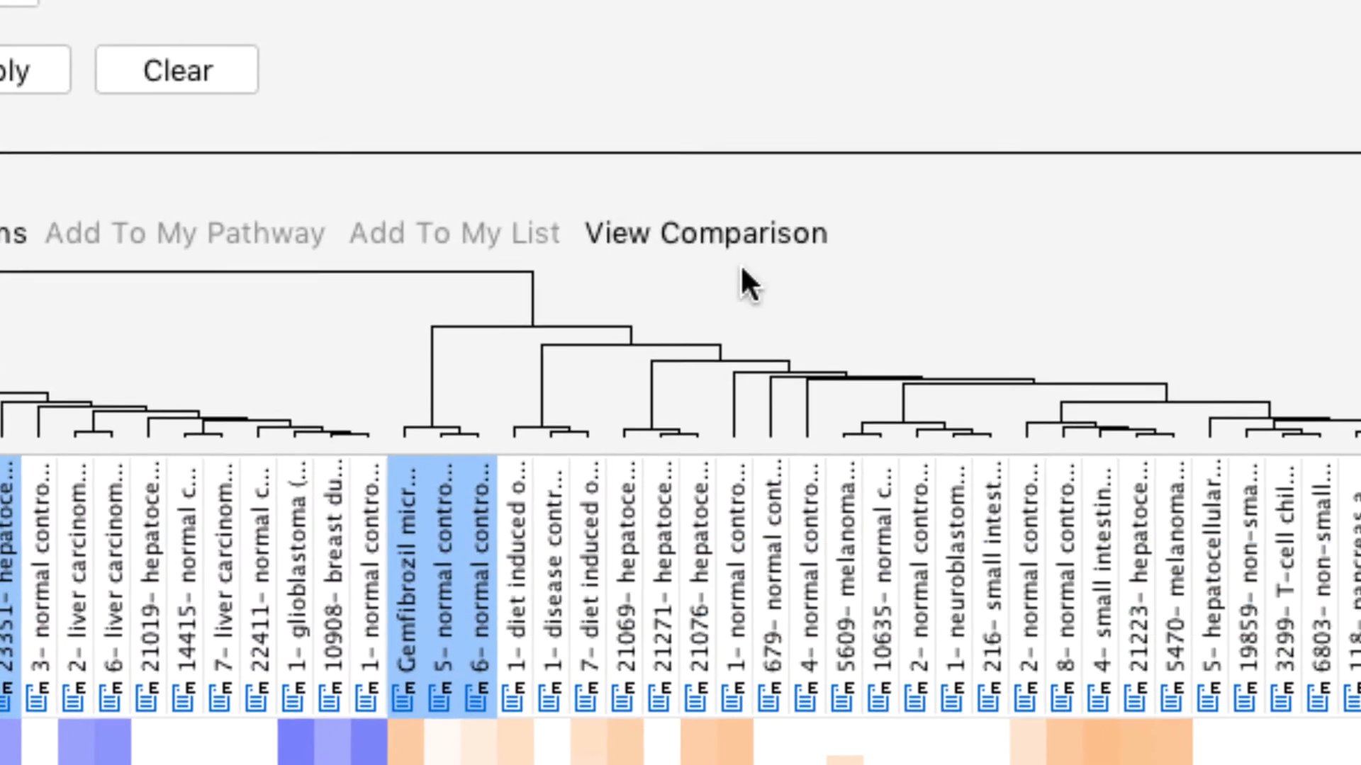
{"action": "left_click", "coordinate": [784, 241]}
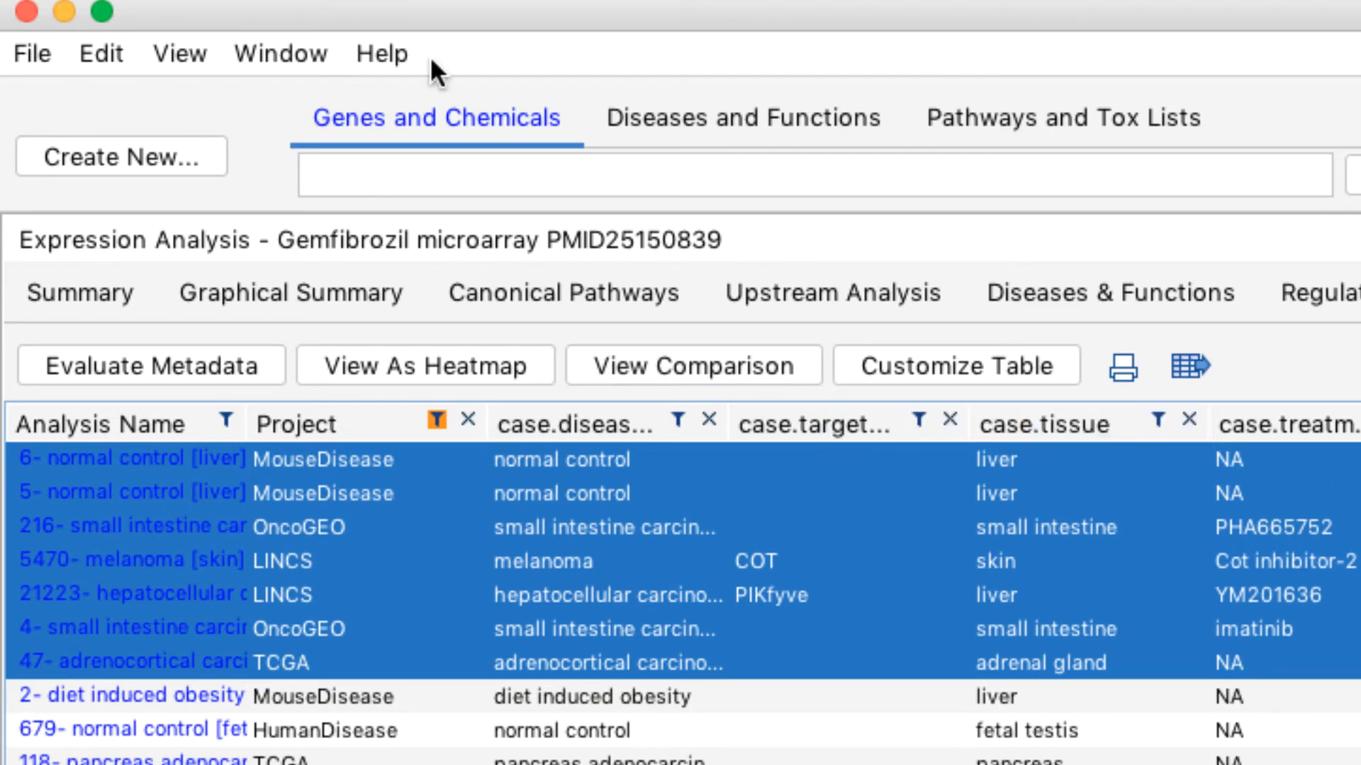
- Show the available help, tutorial and workflow resources
{"action": "left_click", "coordinate": [411, 54]}
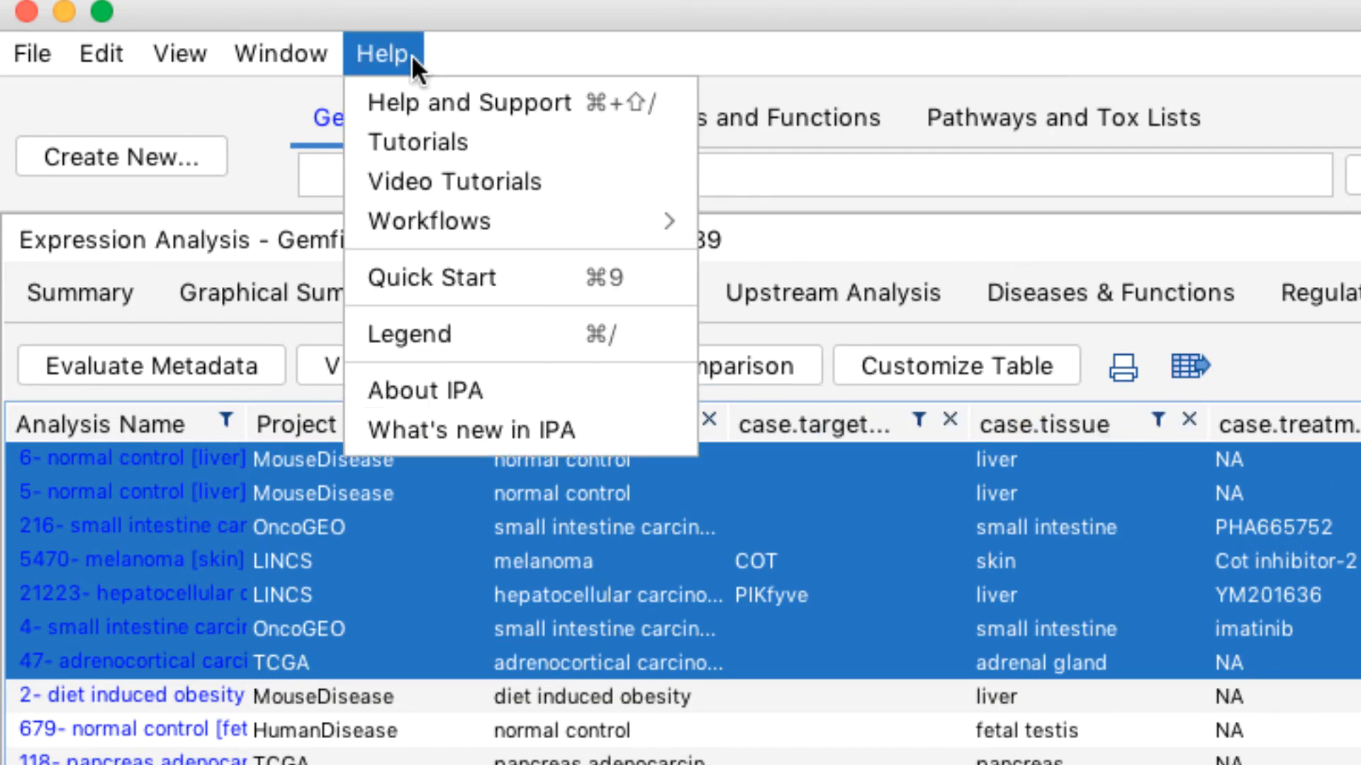